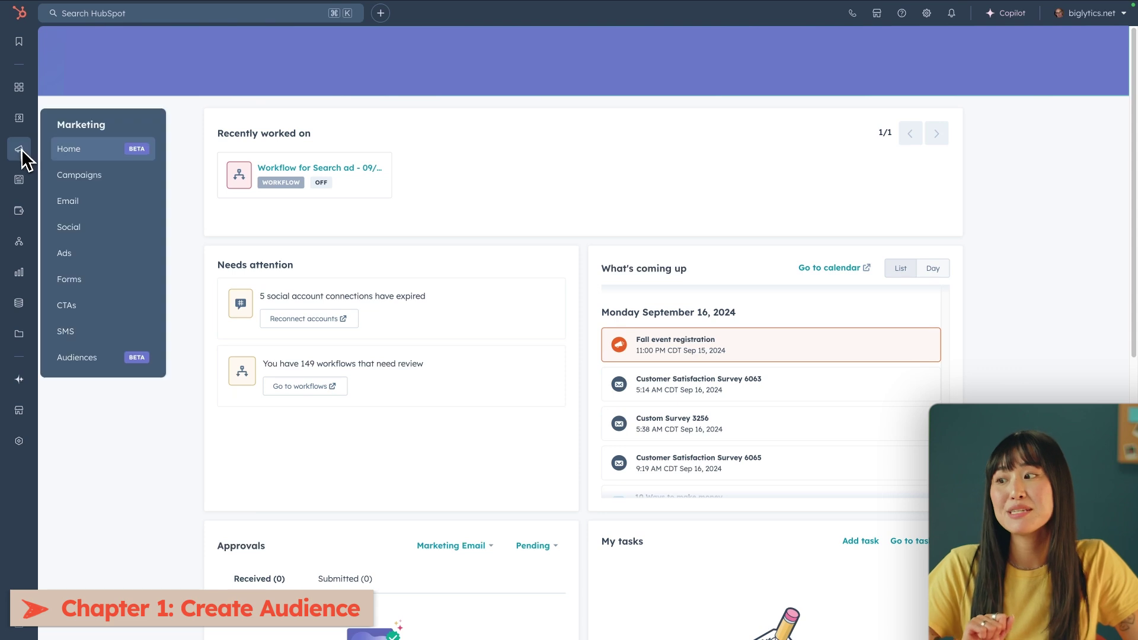
# - Open the Ads page and review the audience types under Create > Audience
pyautogui.click(101, 253)
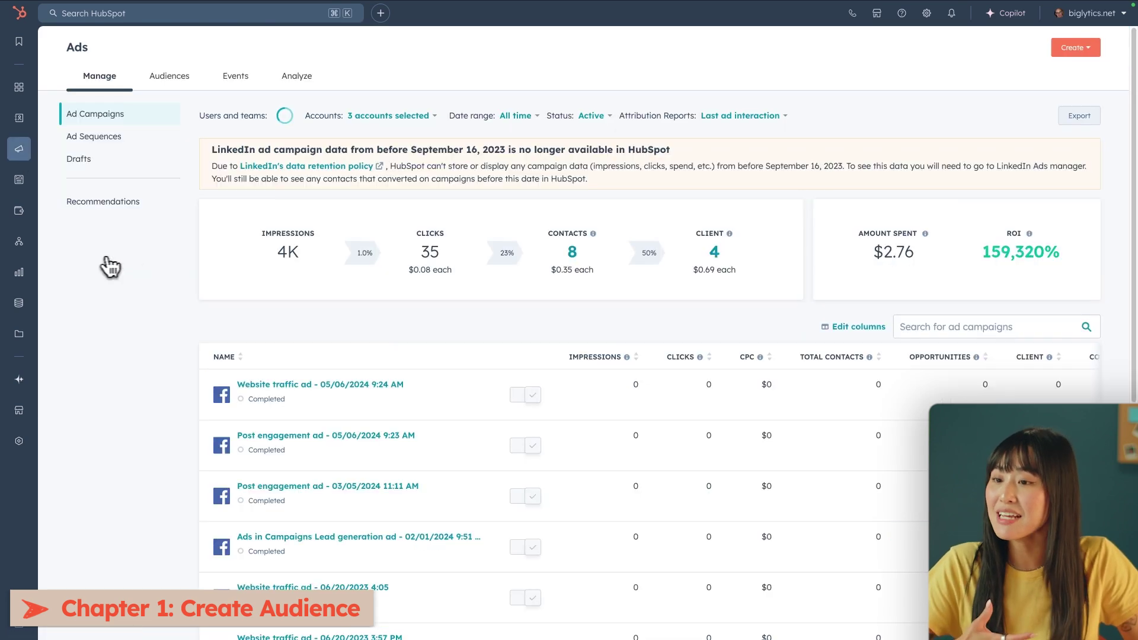
pyautogui.click(1074, 47)
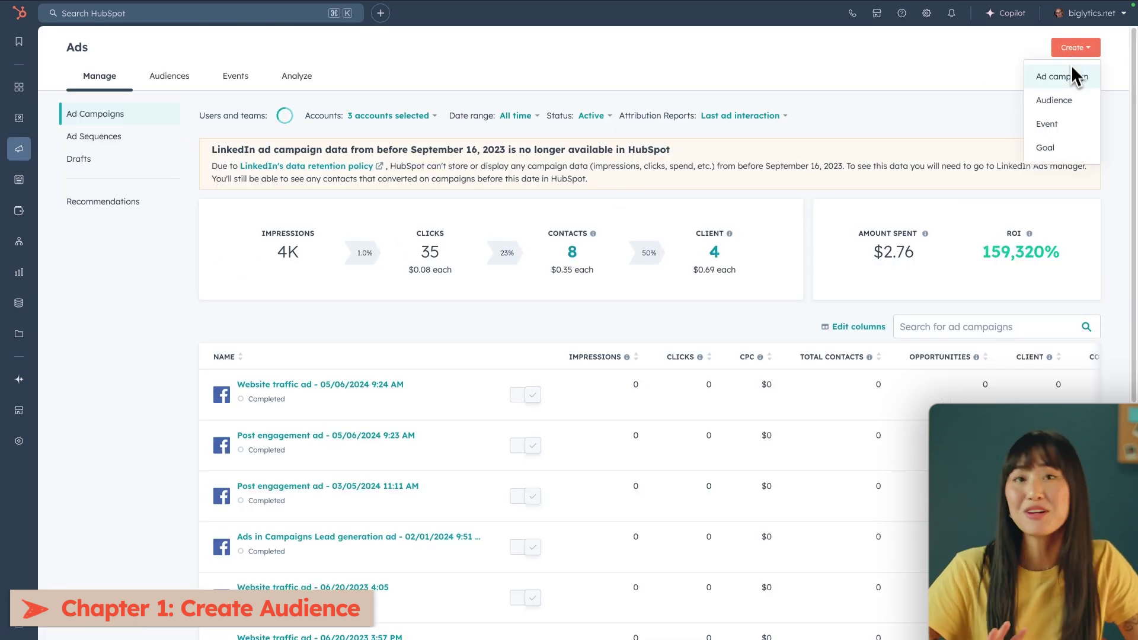
pyautogui.click(1071, 99)
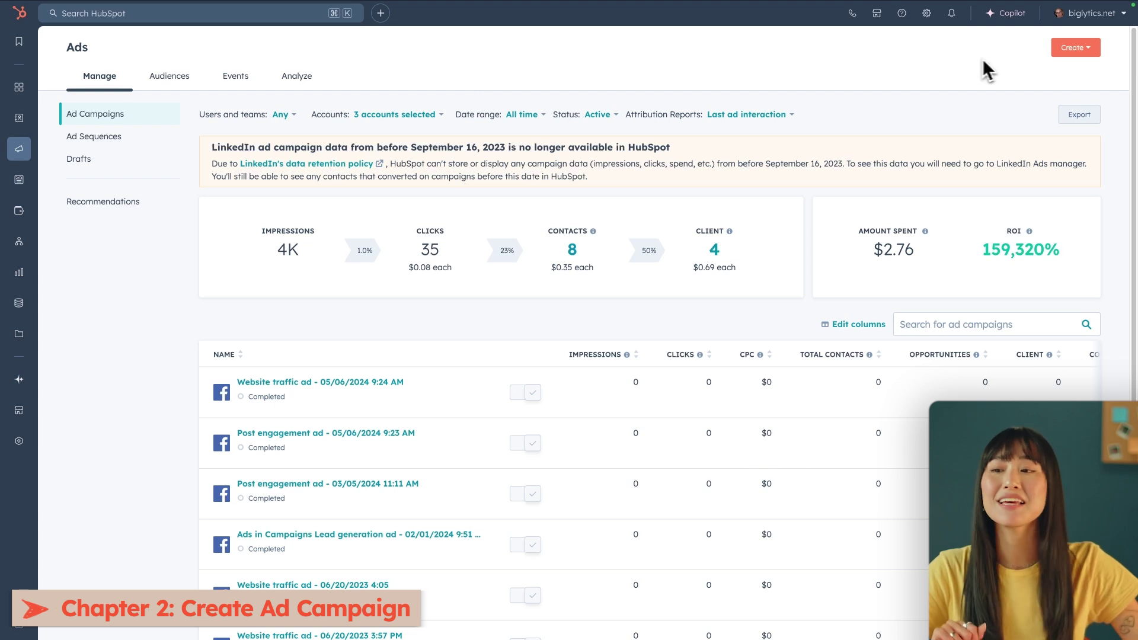
# - Create a Google search ad campaign on the NEW TEST ad account and reach its editor
pyautogui.click(1066, 49)
pyautogui.click(1070, 77)
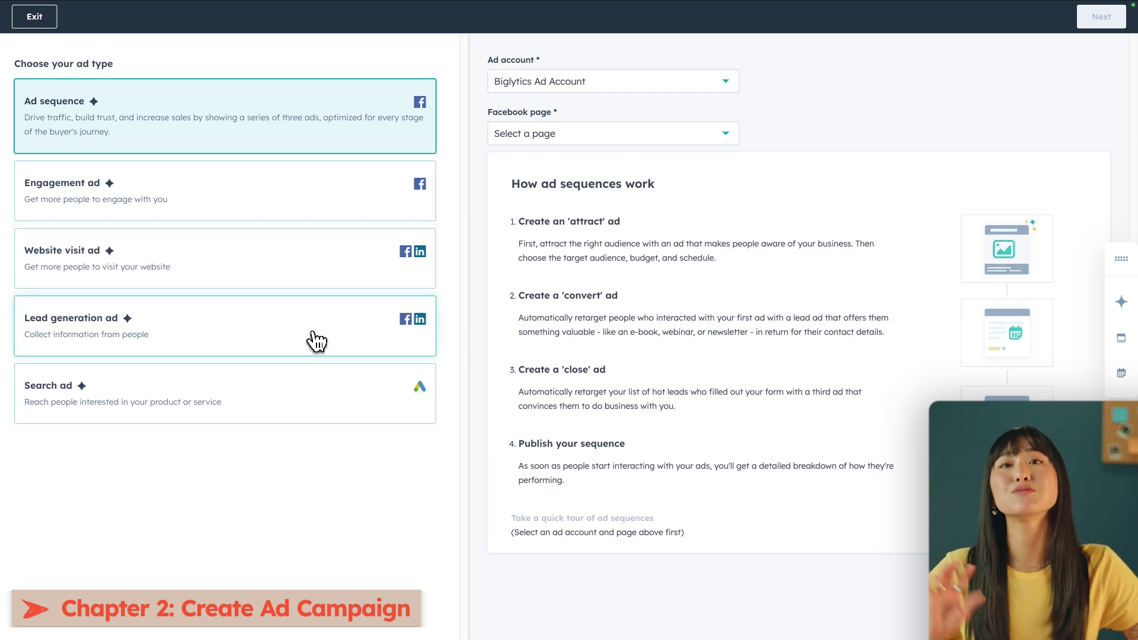
pyautogui.click(320, 394)
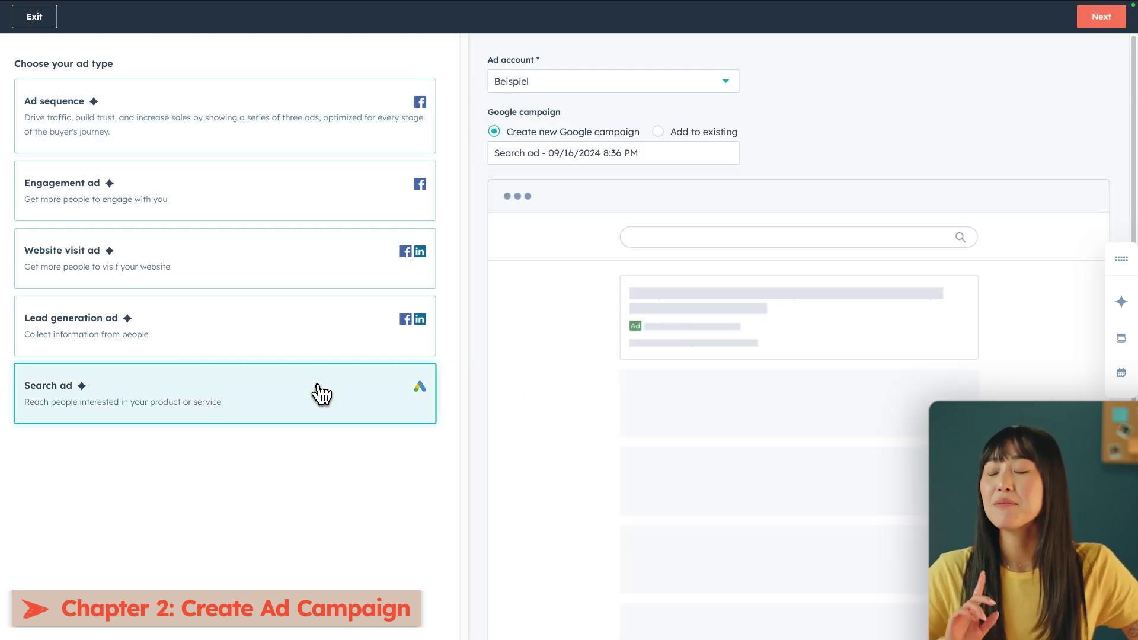
pyautogui.click(603, 90)
pyautogui.click(593, 162)
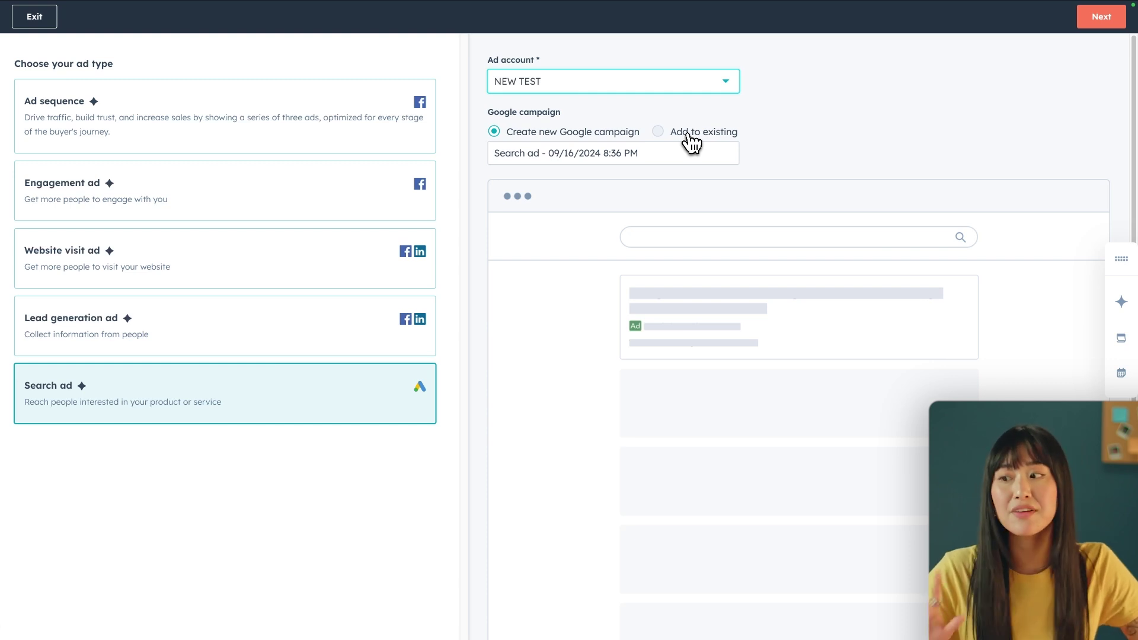
pyautogui.click(1098, 19)
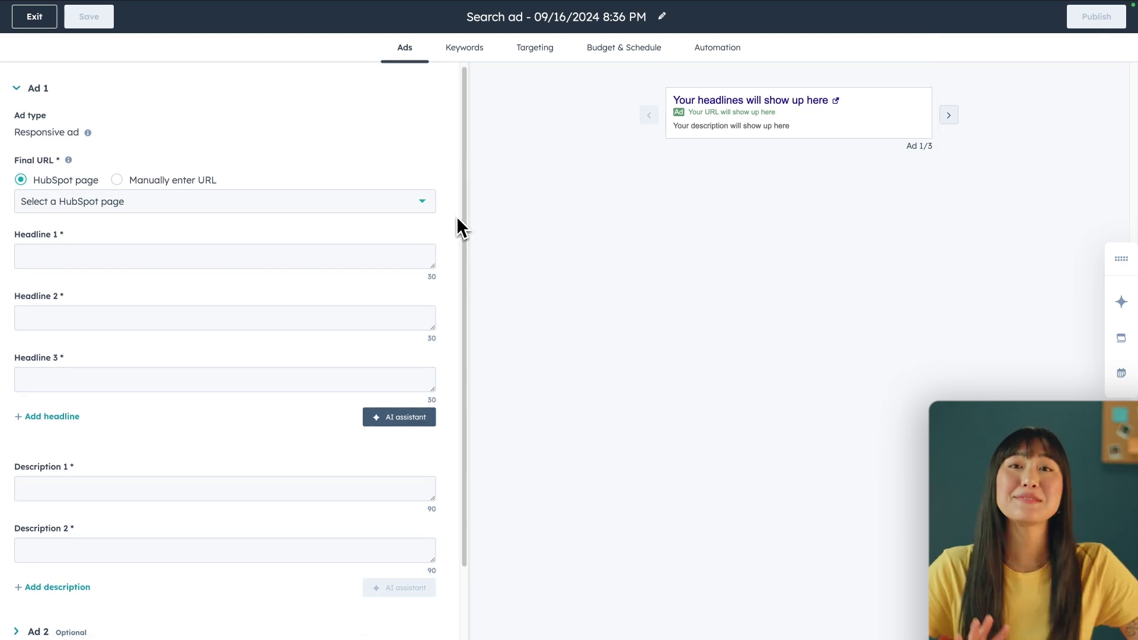
# - Generate AI headlines from 'An engaging ad for marketing agencies selling their services to small business owners'
pyautogui.scroll(-2, 456, 222)
pyautogui.scroll(-1, 461, 228)
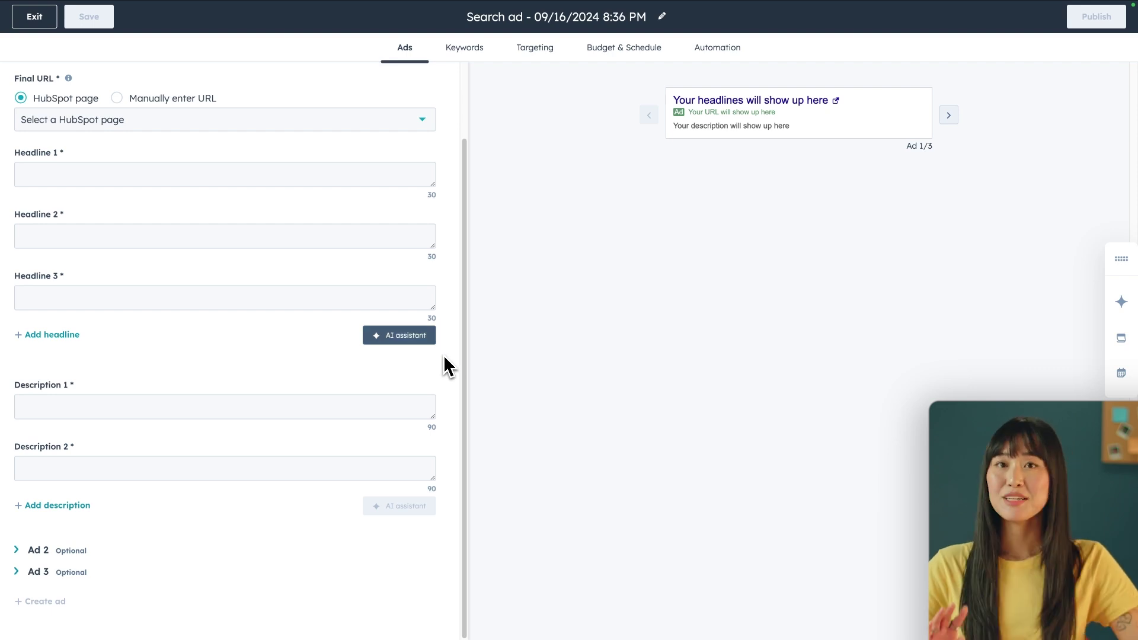
pyautogui.click(431, 341)
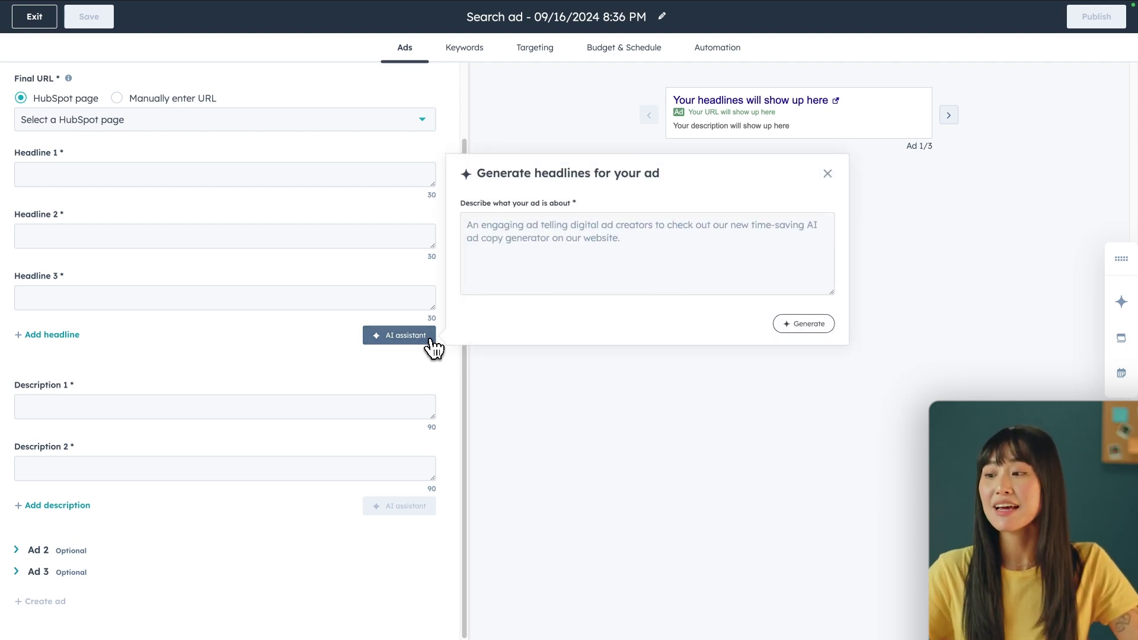
pyautogui.click(489, 259)
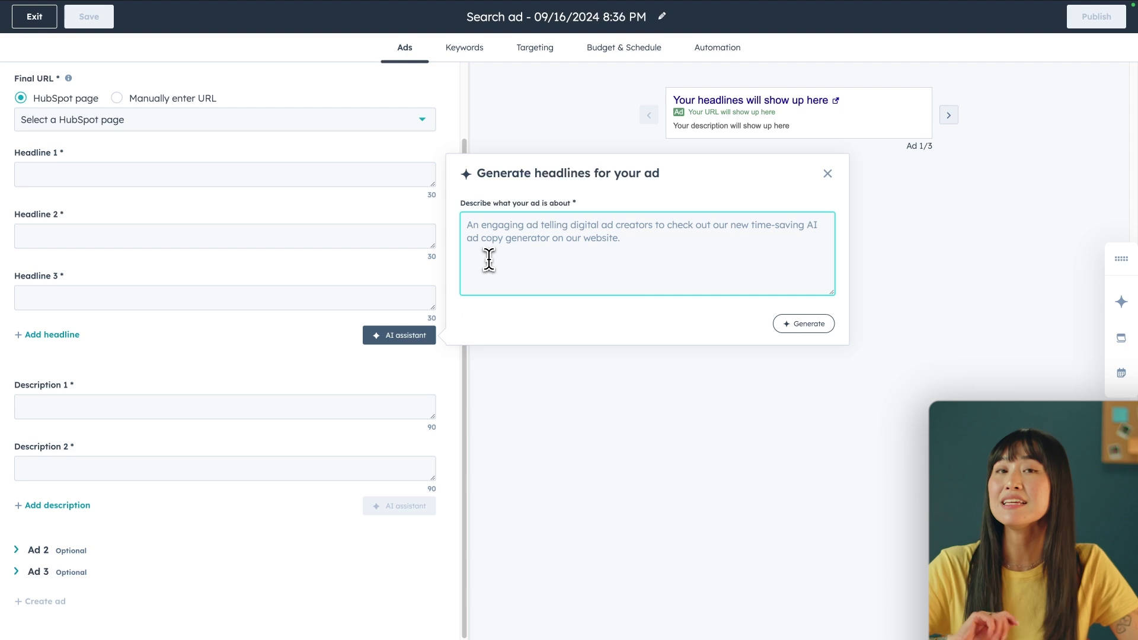
pyautogui.write('An engaging ad for marketing agencies selling their services to small business owners in Boston')
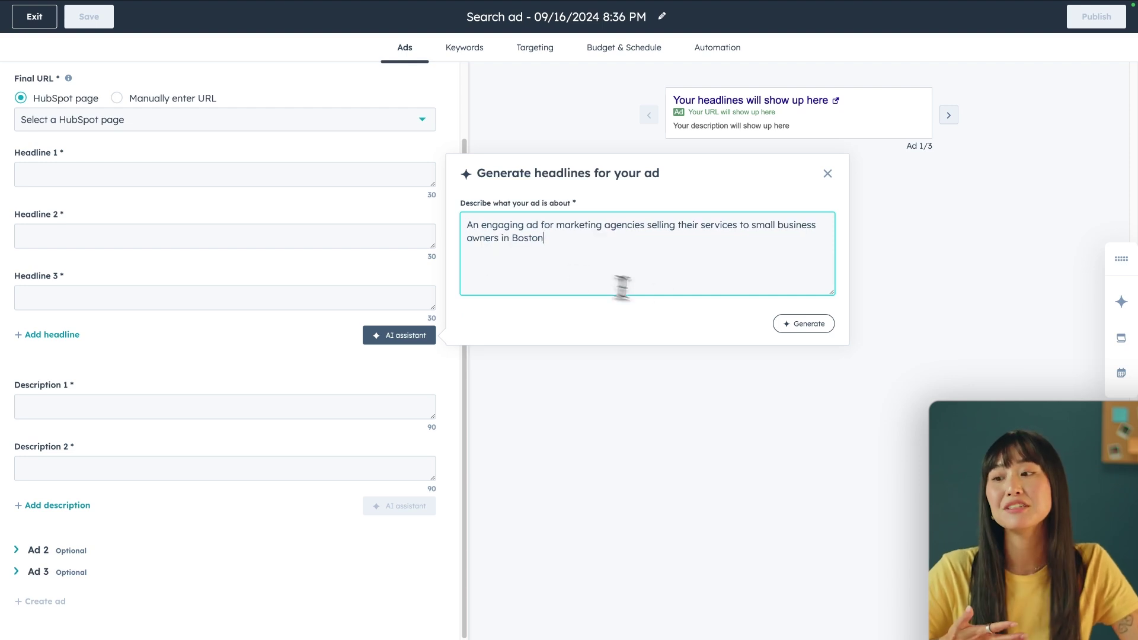
pyautogui.click(782, 325)
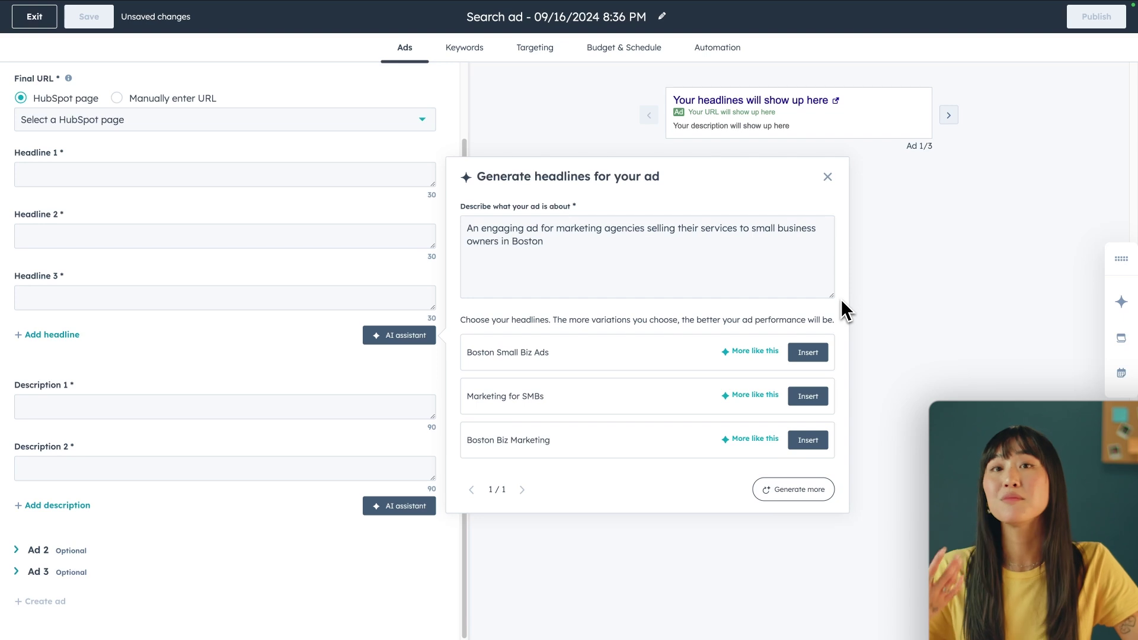
# - Insert headlines 'Grow Your Business Today', 'Maximize Your Profits Now', 'Boost Success in Boston' and AI-write descriptions
pyautogui.click(818, 497)
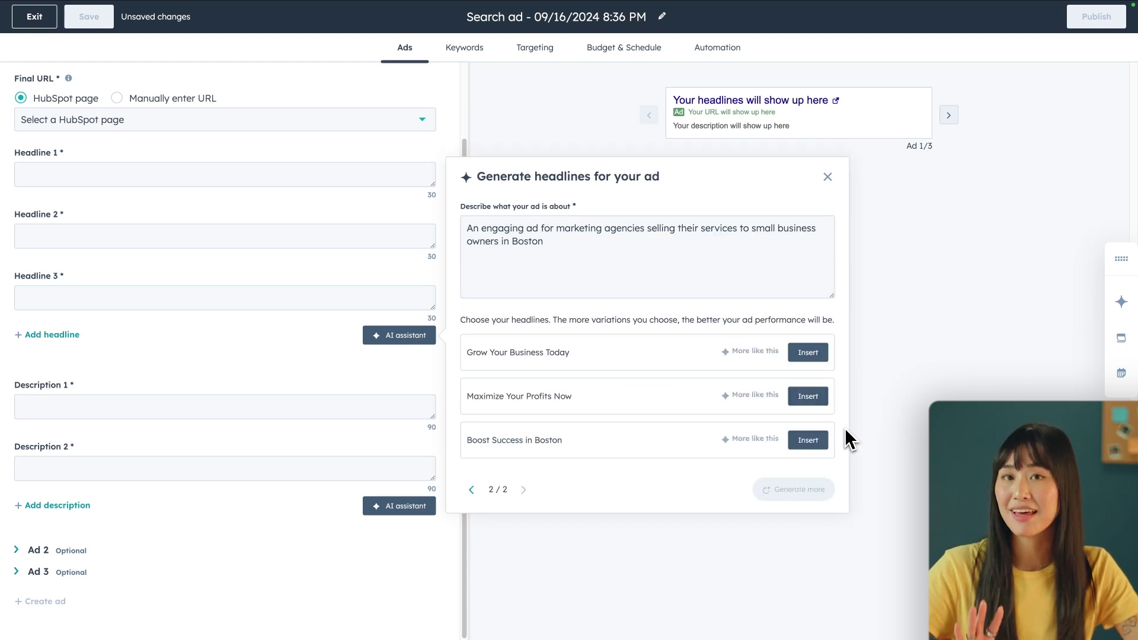
pyautogui.click(809, 353)
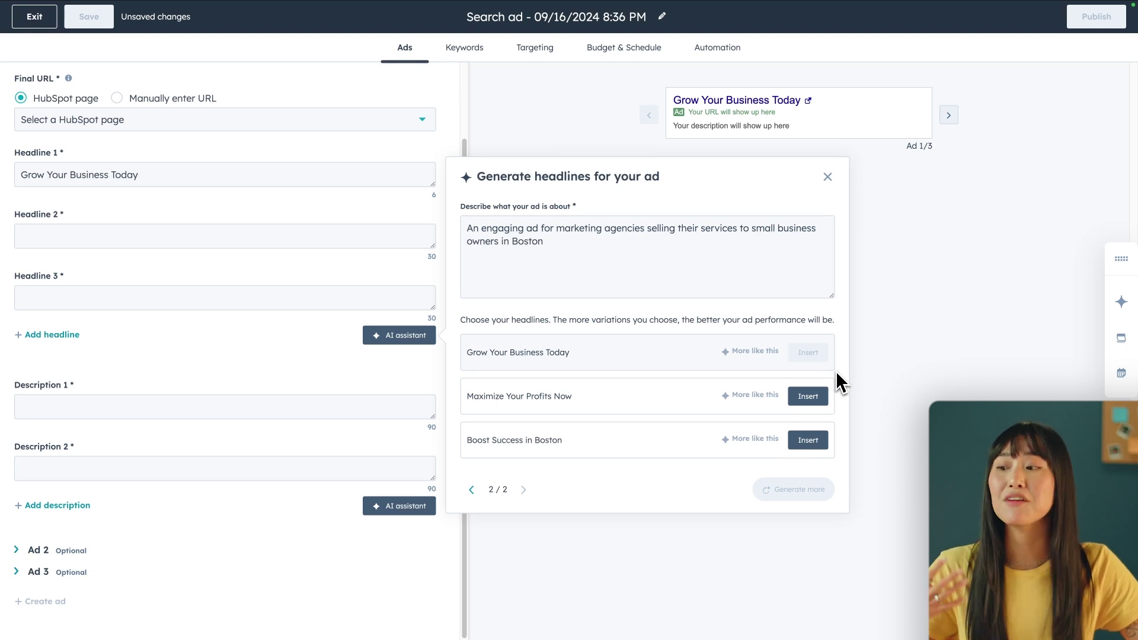
pyautogui.click(814, 401)
pyautogui.click(816, 443)
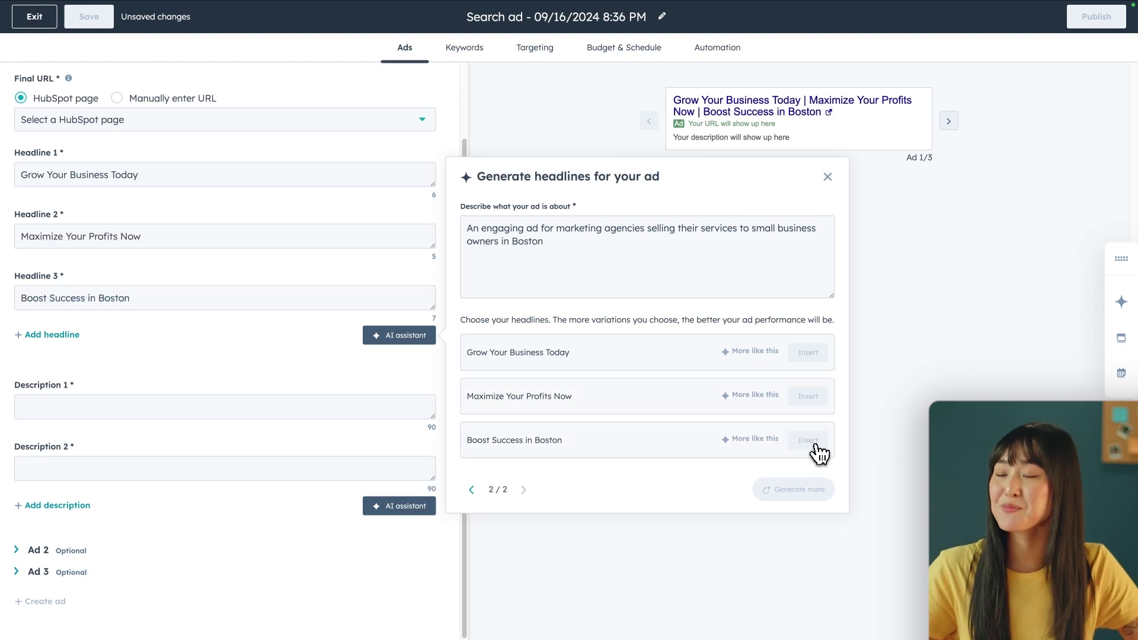
pyautogui.click(828, 177)
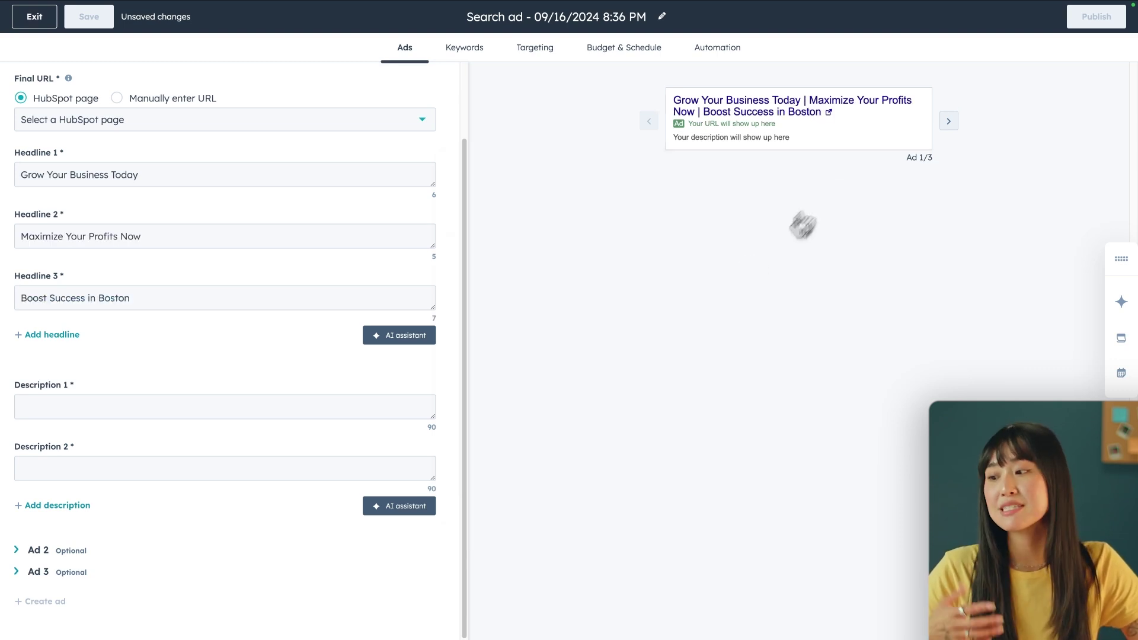
pyautogui.click(431, 510)
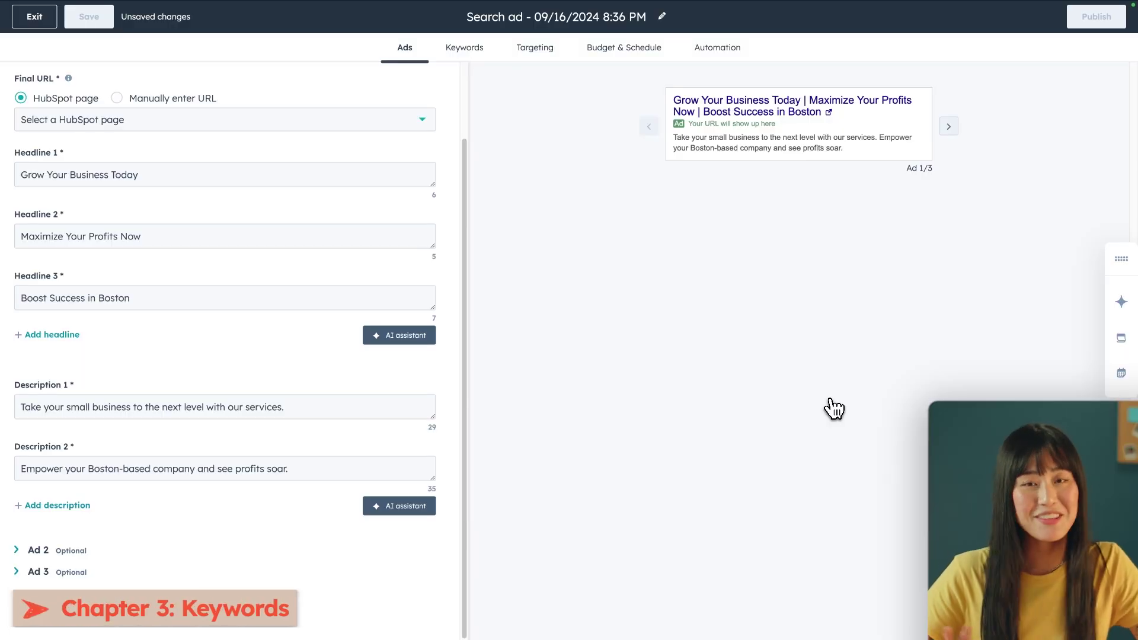
pyautogui.click(477, 52)
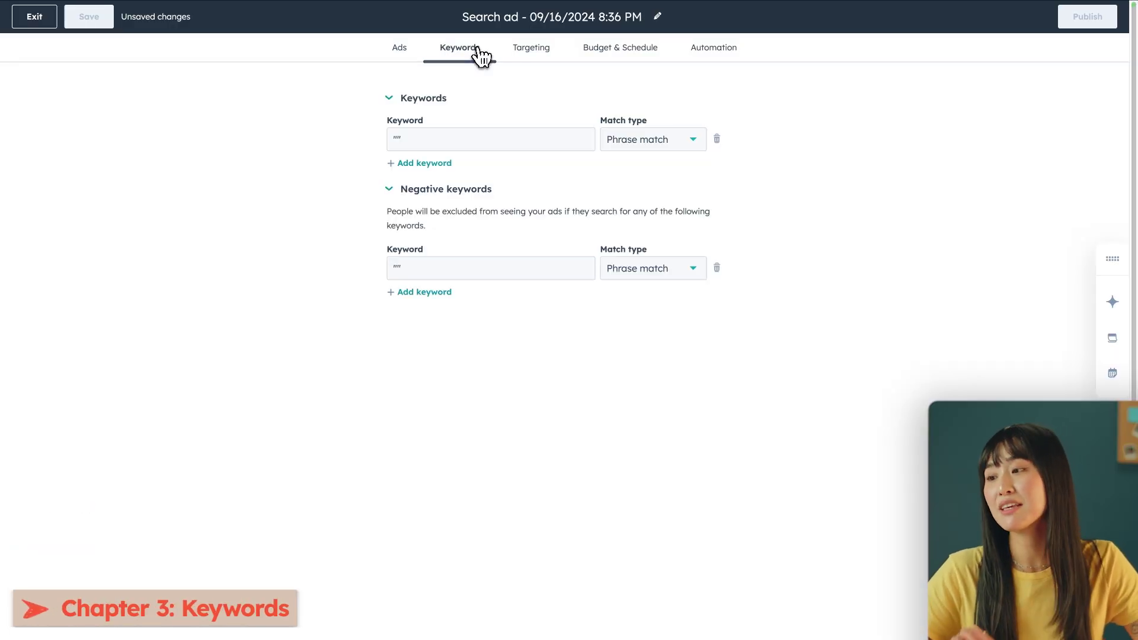
# - Add phrase-match keywords 'marketing for small business owners' and 'local boston marketing agency'
pyautogui.click(483, 139)
pyautogui.write('marketing for small business own')
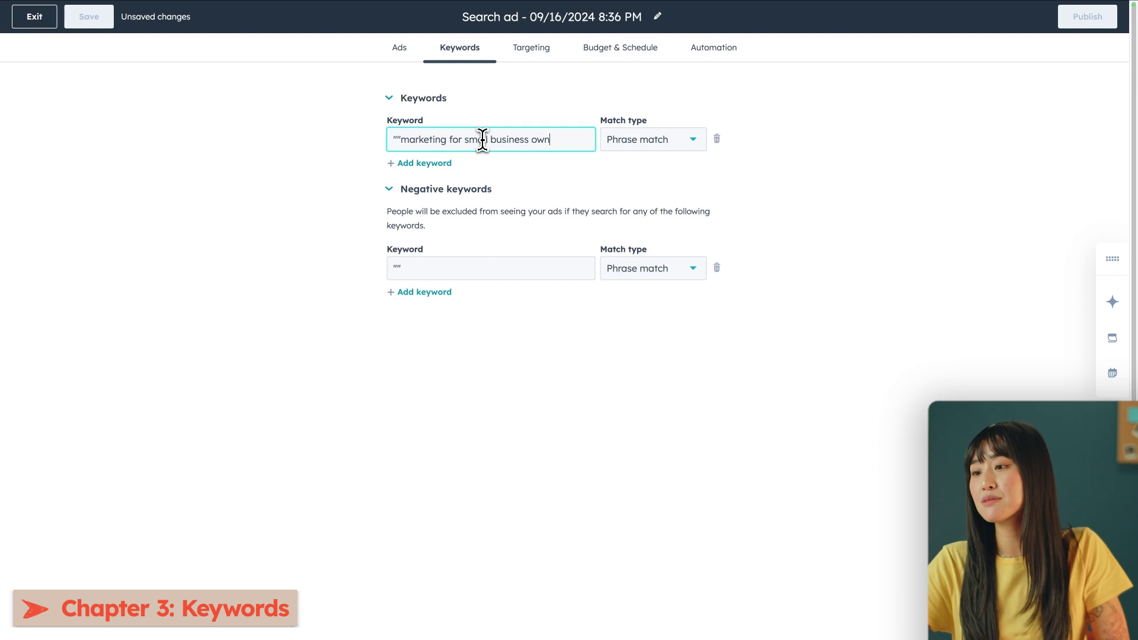
pyautogui.write('ers')
pyautogui.click(444, 163)
pyautogui.write('""local boston marketing agency')
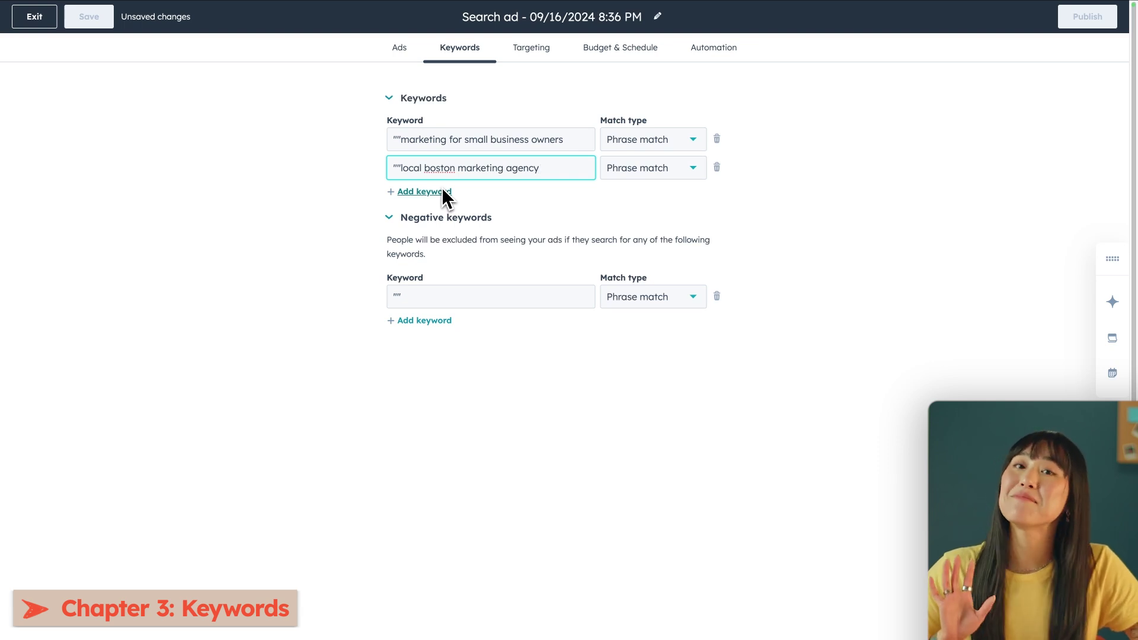
pyautogui.click(602, 80)
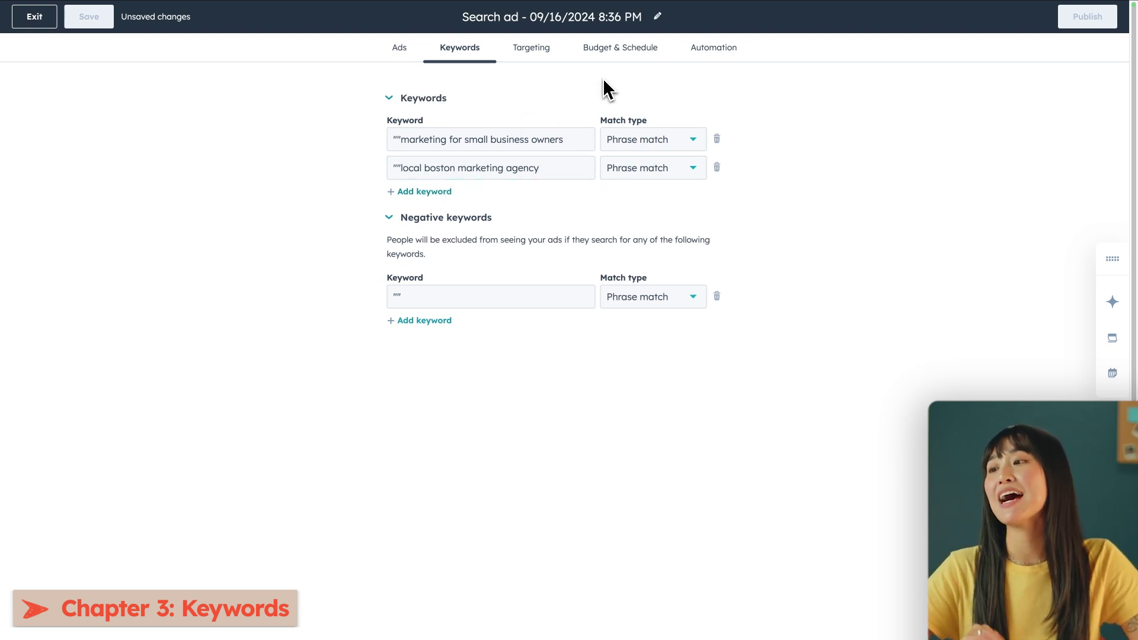
pyautogui.click(544, 54)
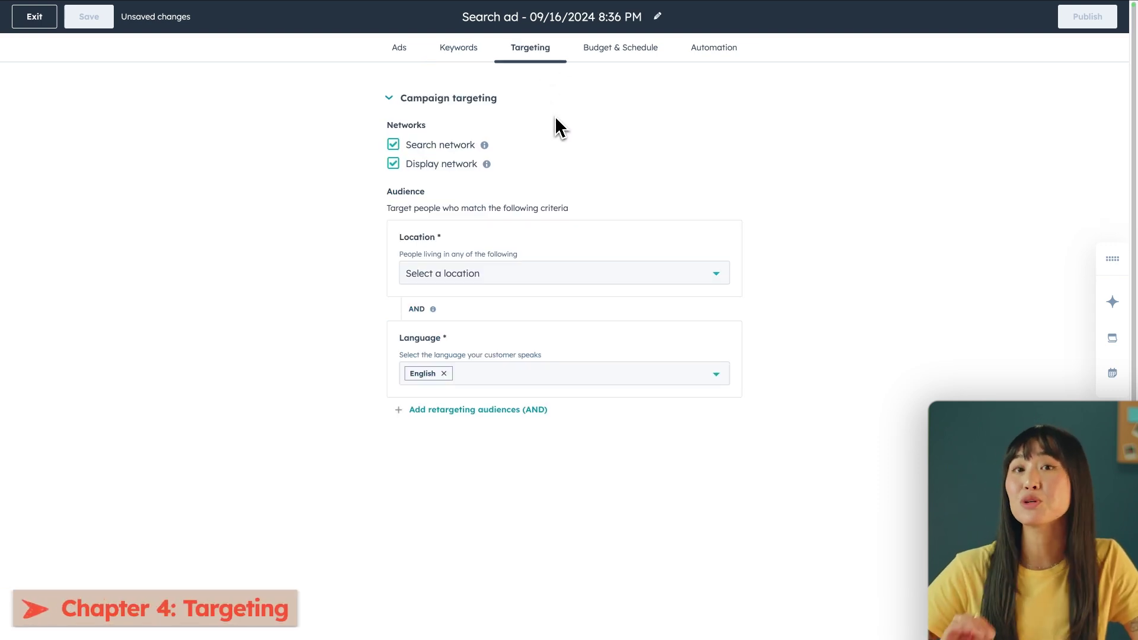
# - Set the ad's target location to Boston, Massachusetts, United States
pyautogui.click(589, 273)
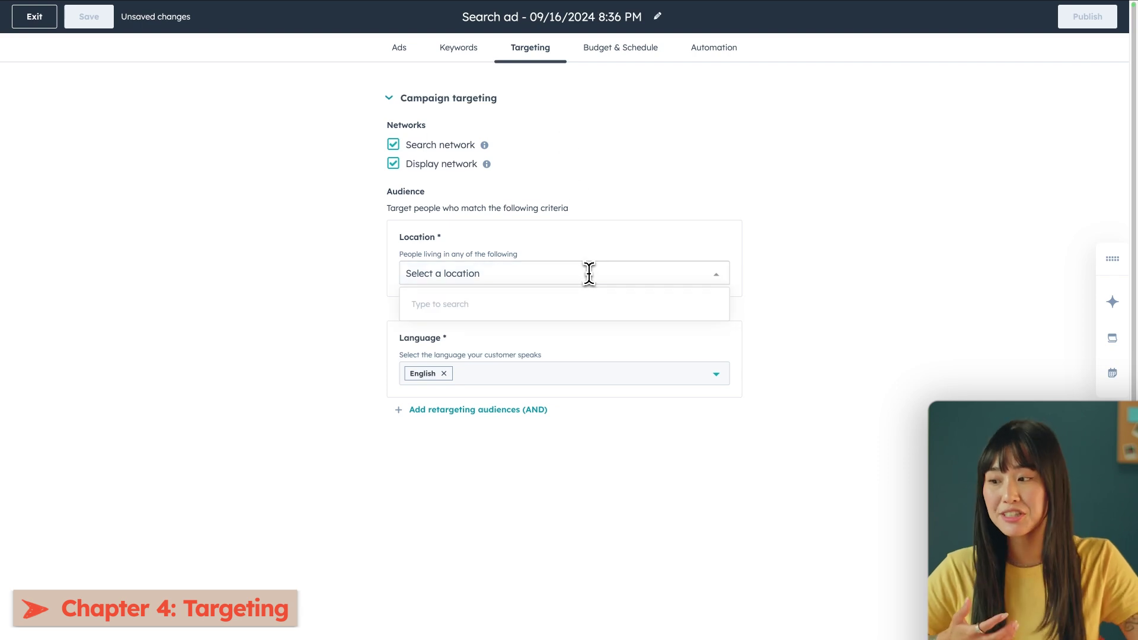
pyautogui.write('boston')
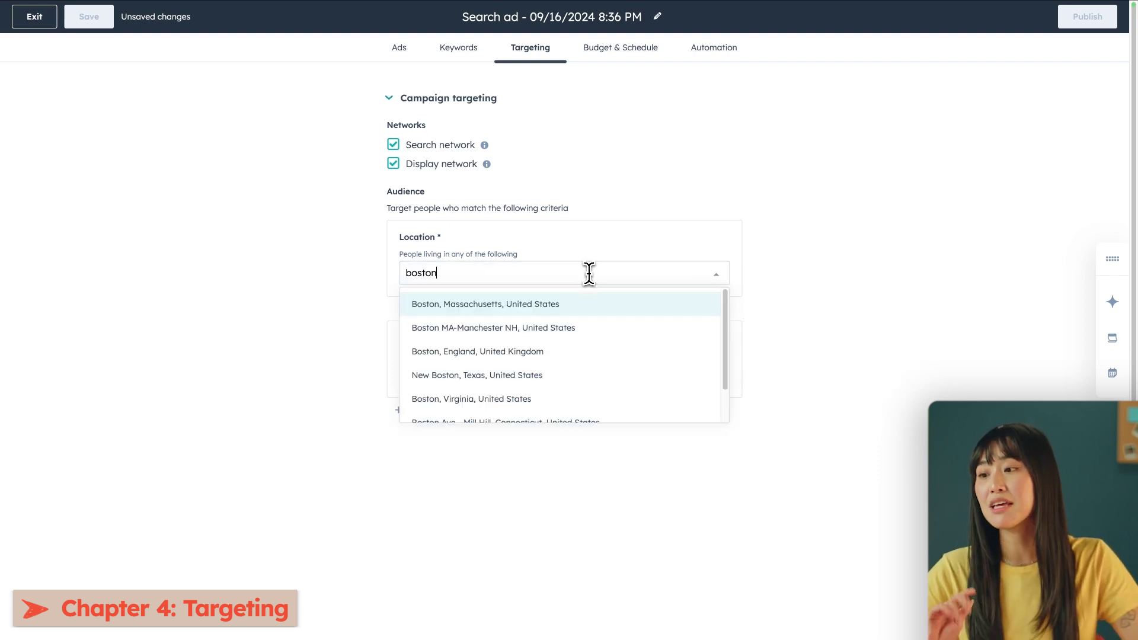
pyautogui.click(573, 306)
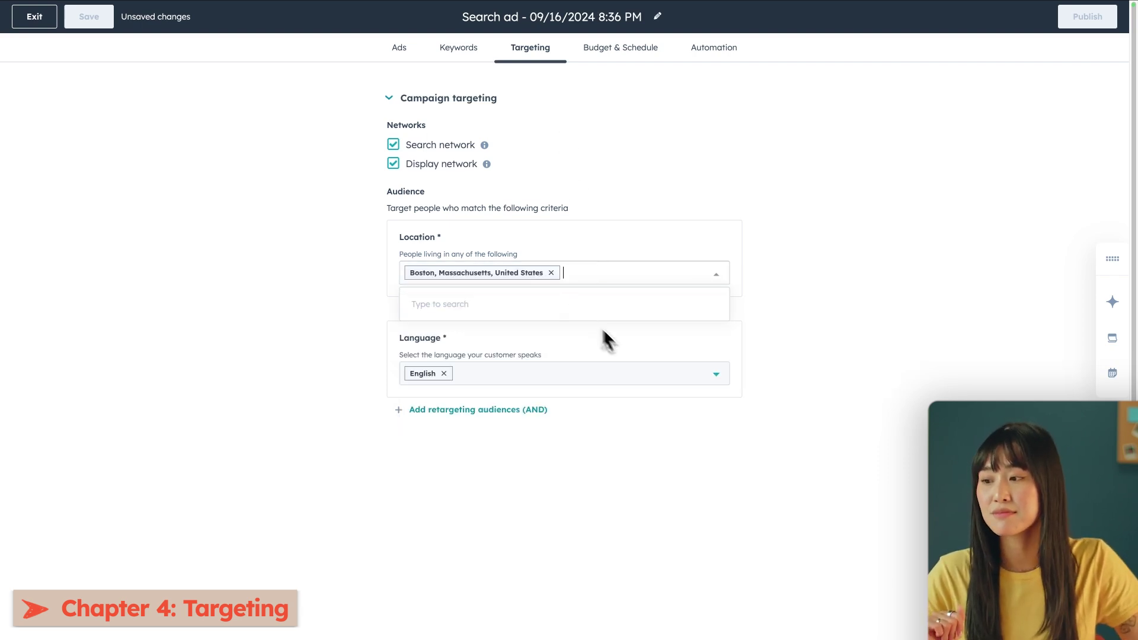
# - Keep English as the only language and add no retargeting audiences
pyautogui.click(712, 386)
pyautogui.scroll(-1, 681, 474)
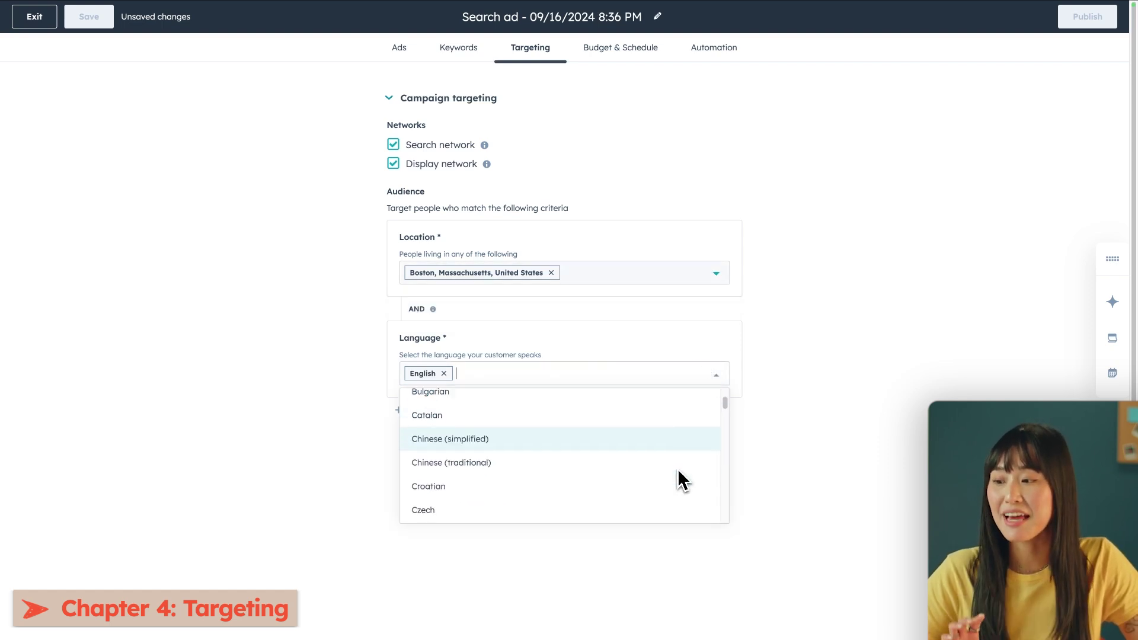
pyautogui.scroll(-2, 682, 480)
pyautogui.scroll(-2, 681, 480)
pyautogui.scroll(-2, 681, 480)
pyautogui.scroll(-2, 677, 470)
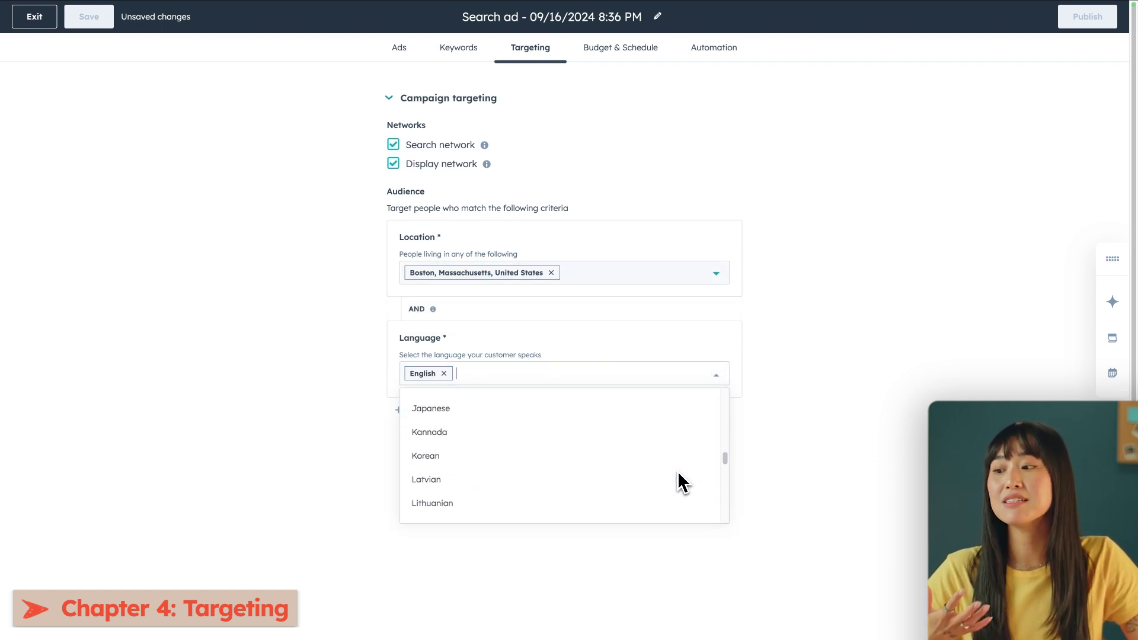
pyautogui.scroll(-2, 678, 470)
pyautogui.click(800, 450)
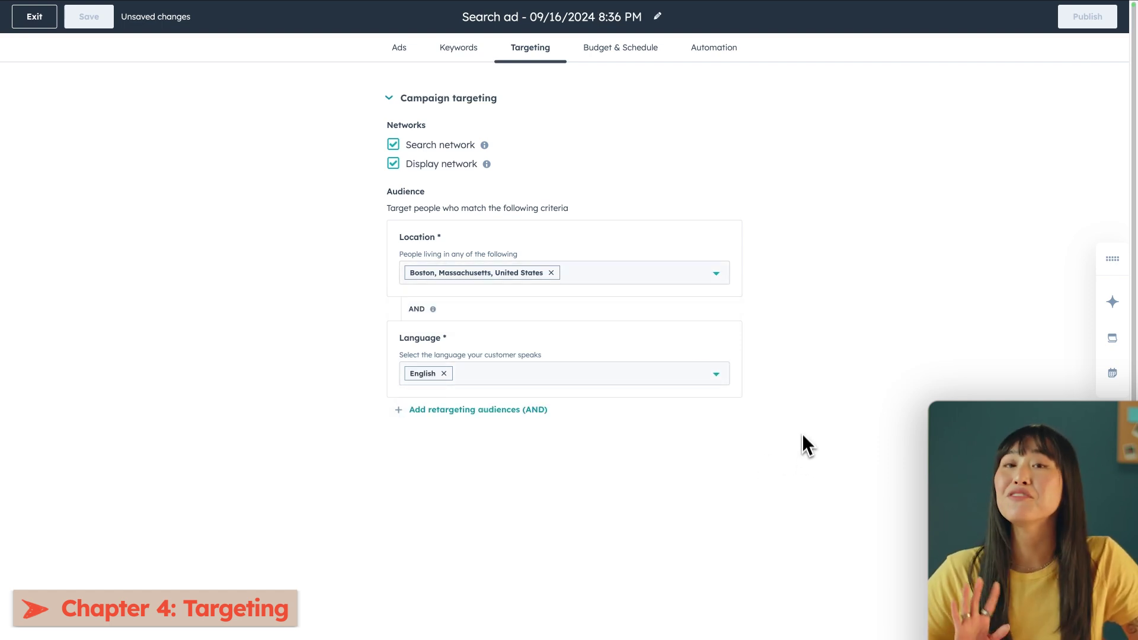
pyautogui.click(519, 410)
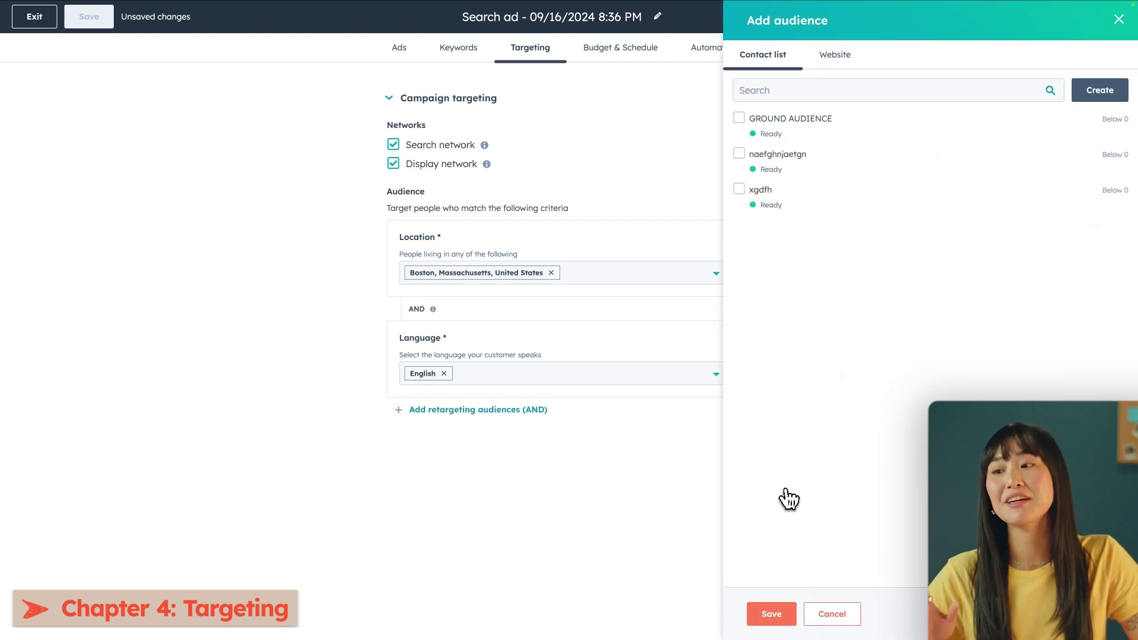
pyautogui.click(831, 613)
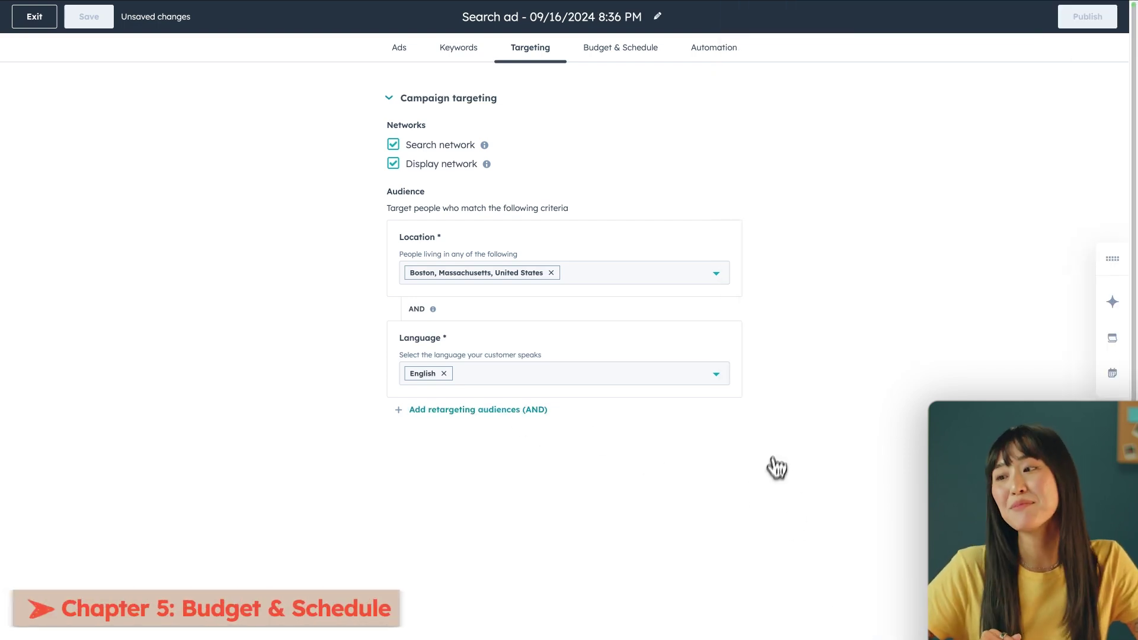
pyautogui.click(631, 51)
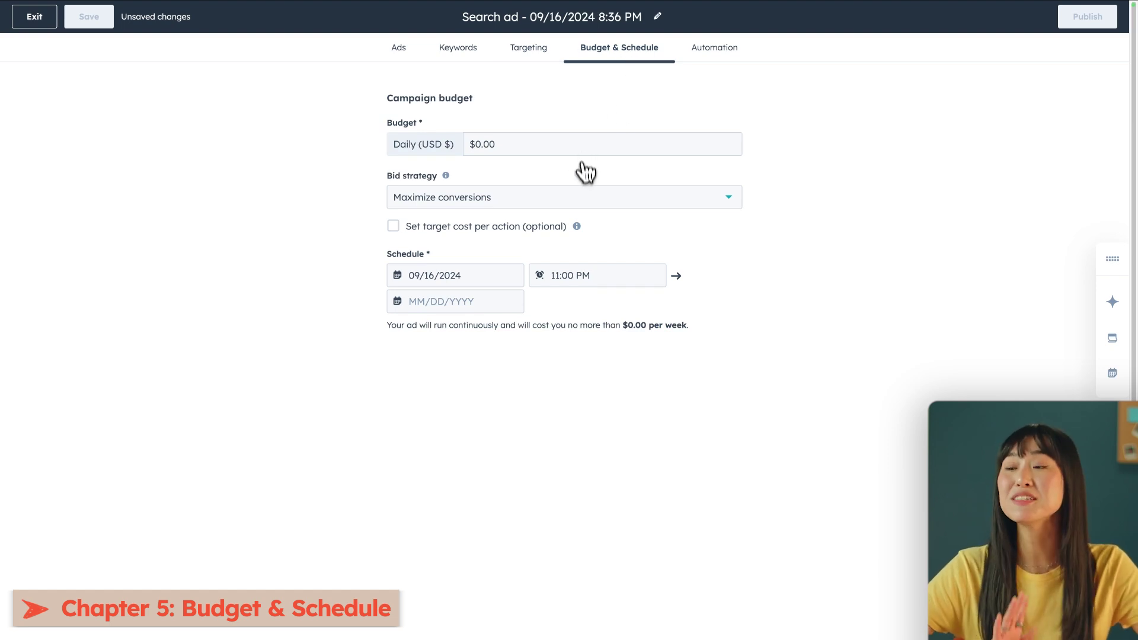
pyautogui.click(583, 200)
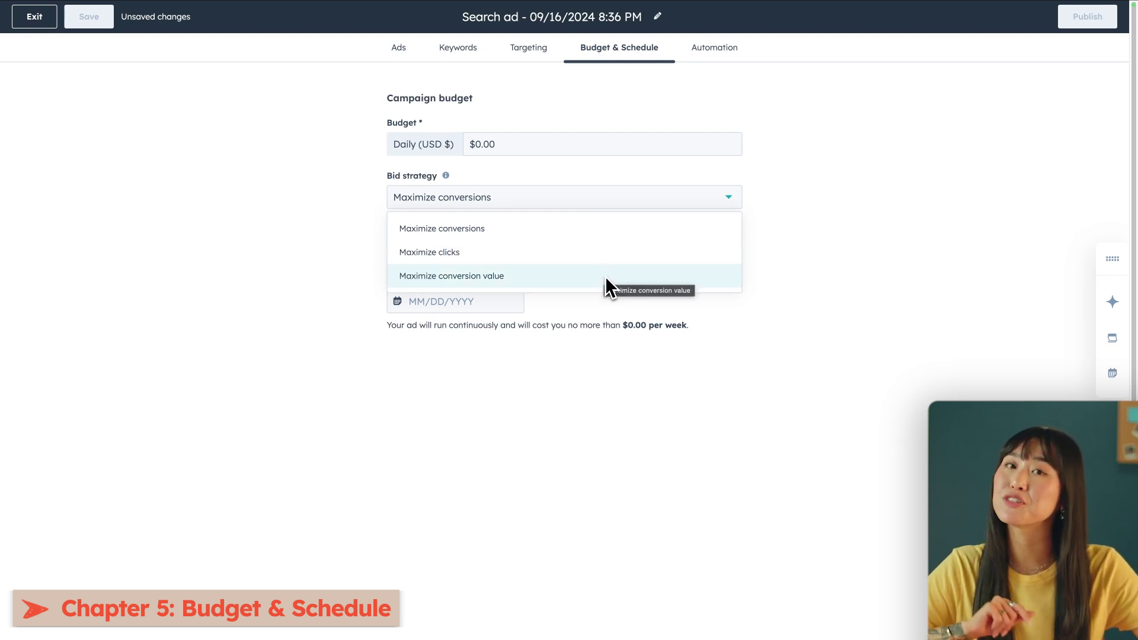
pyautogui.click(673, 362)
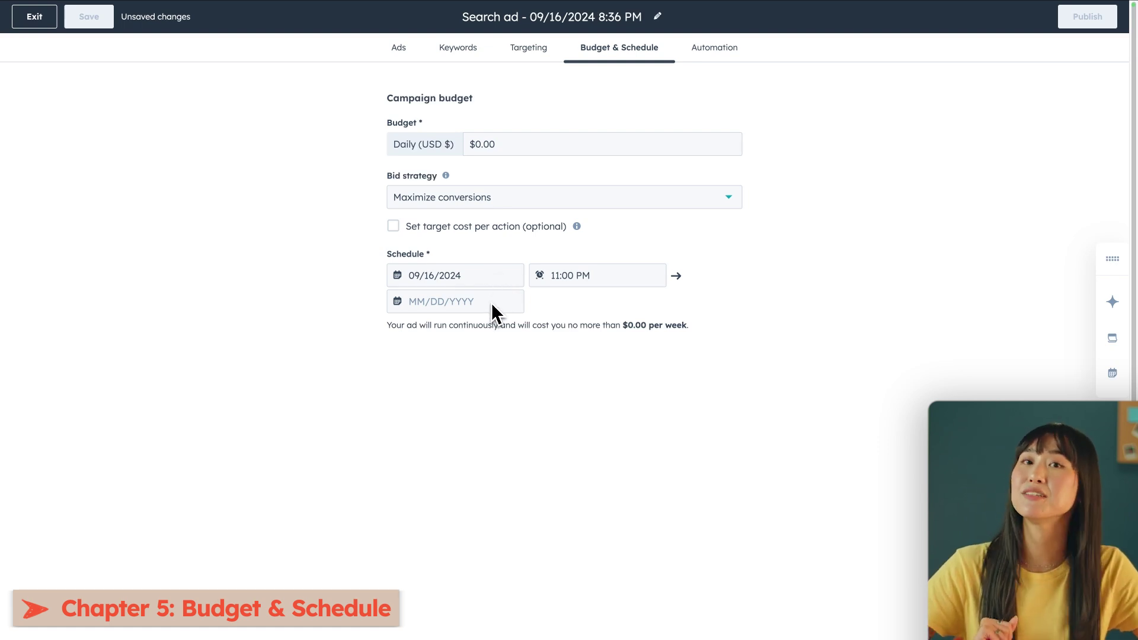
pyautogui.click(722, 59)
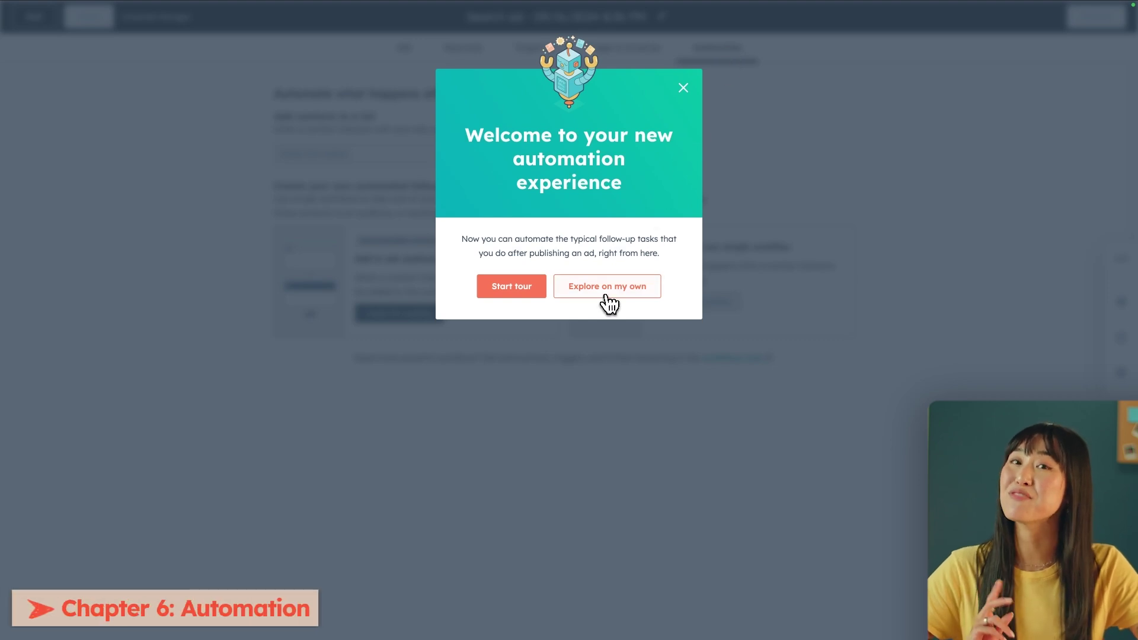
# - Skip the automation tour and create the recommended 'Add to ads audience' workflow
pyautogui.click(607, 294)
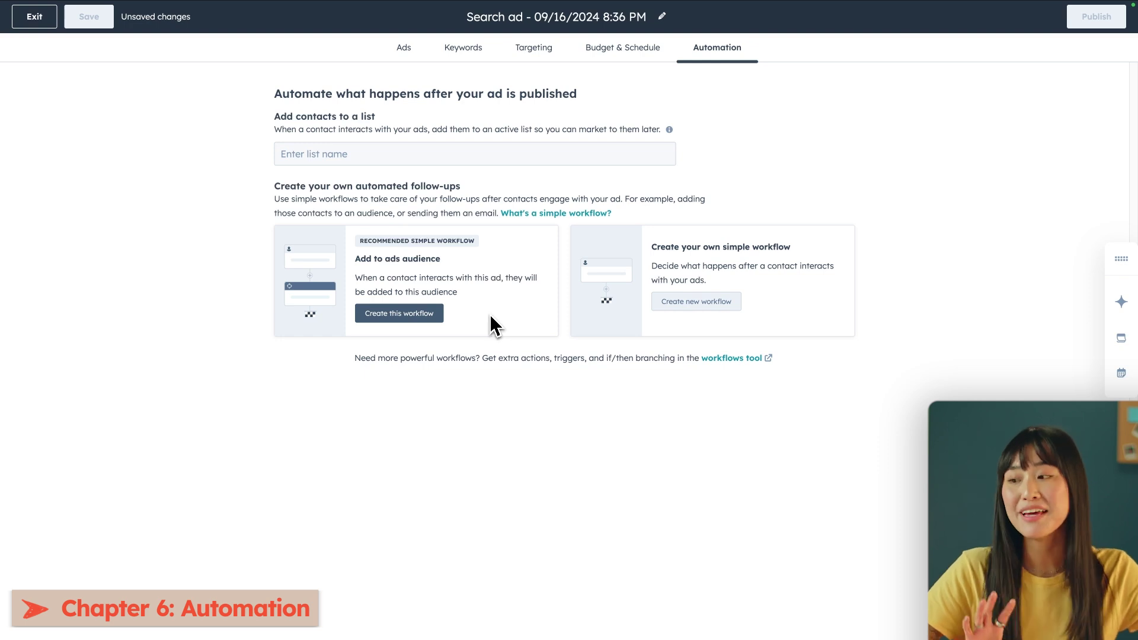
pyautogui.click(440, 318)
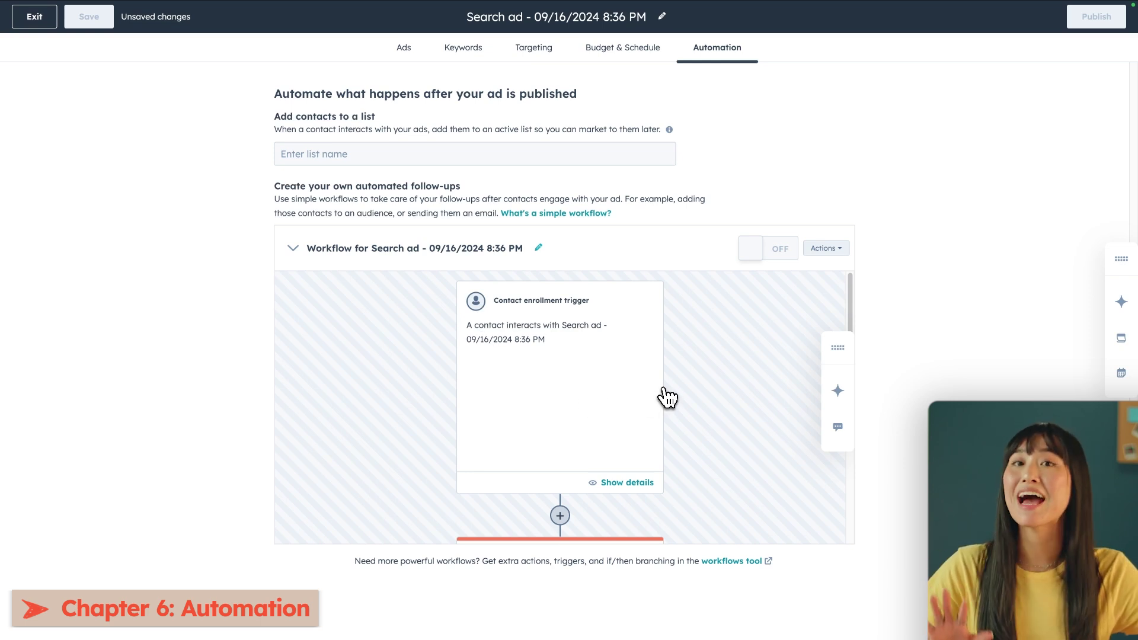
pyautogui.scroll(-3, 642, 395)
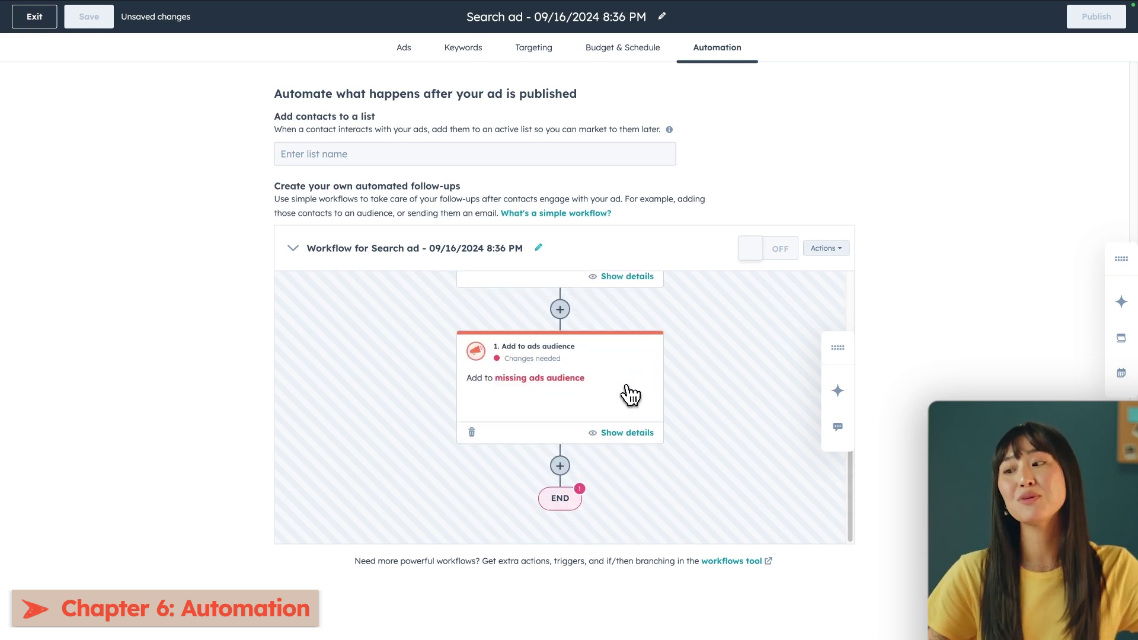